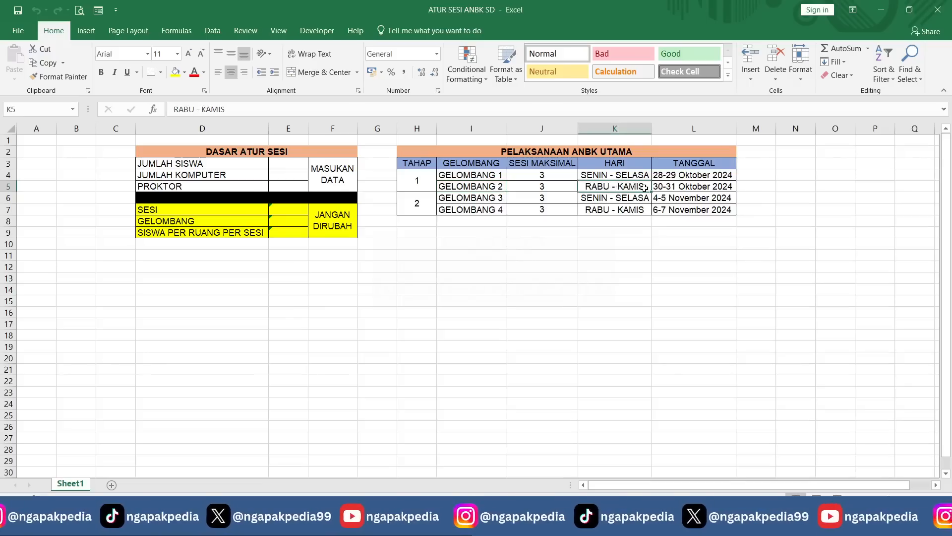
Review the PELAKSANAAN ANBK UTAMA schedule and the three input rows of the DASAR ATUR SESI table
click(700, 187)
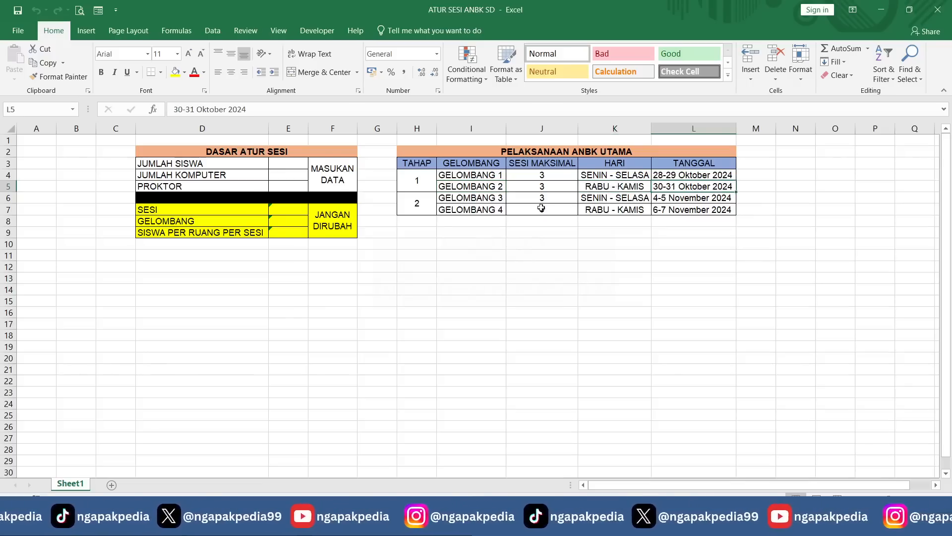
click(474, 200)
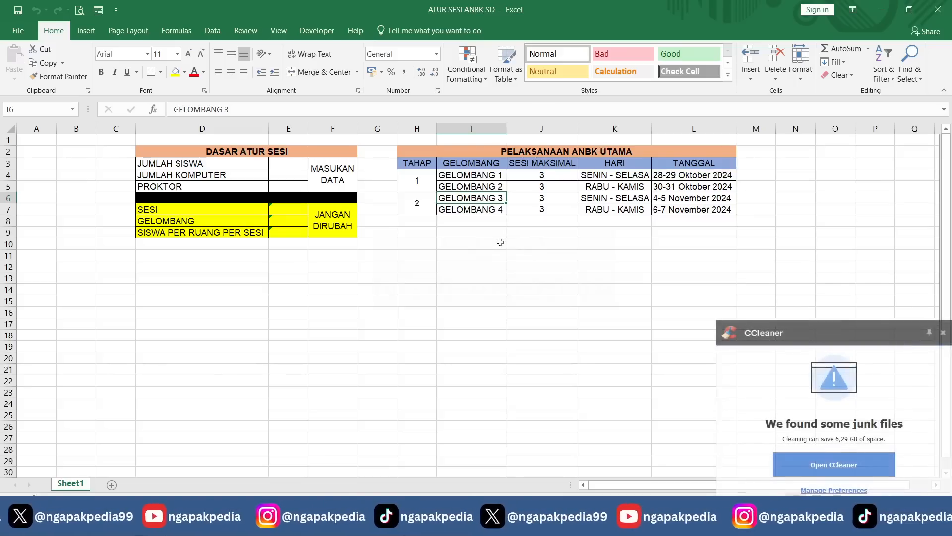
drag(225, 165, 278, 182)
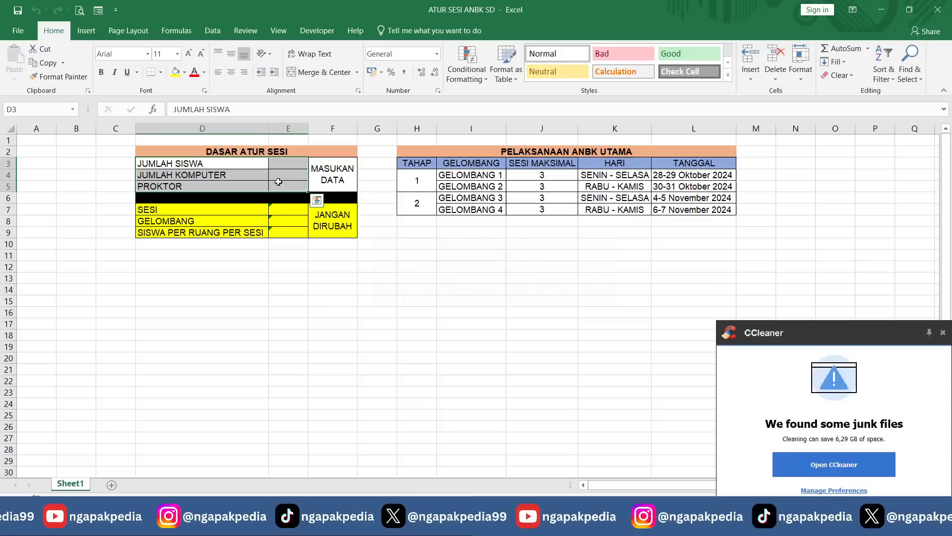
click(255, 279)
Enter 30 for JUMLAH SISWA, 10 for JUMLAH KOMPUTER and 1 for PROKTOR, and check the calculated yellow cells
click(274, 165)
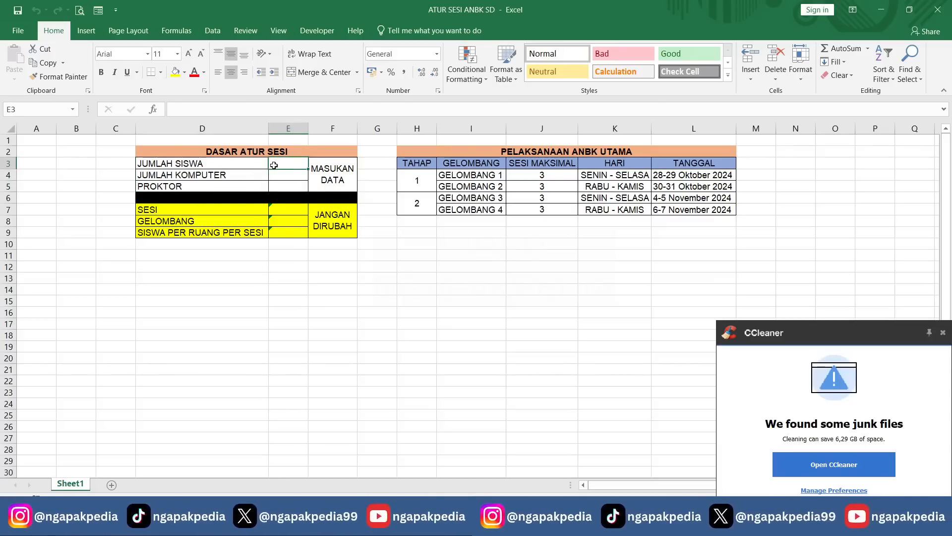
text(30)
key(Return)
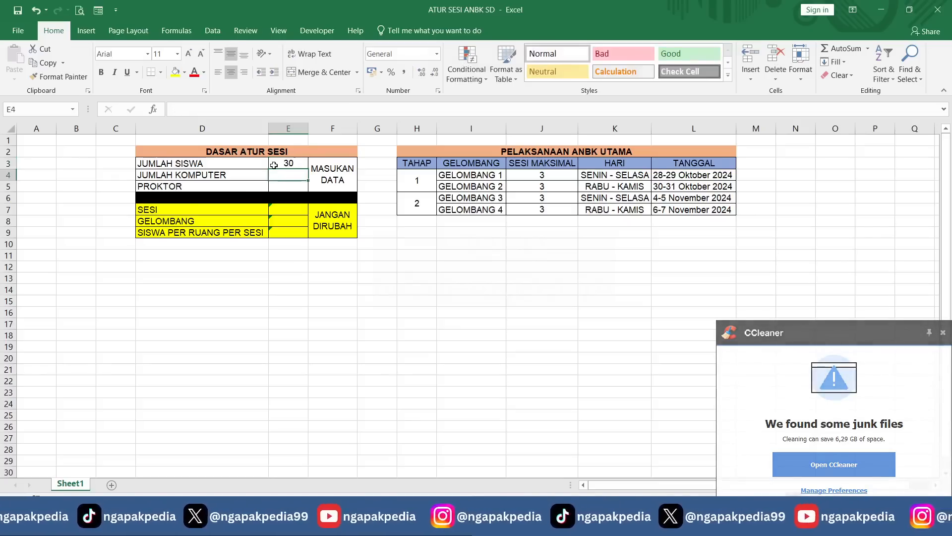
key(BackSpace)
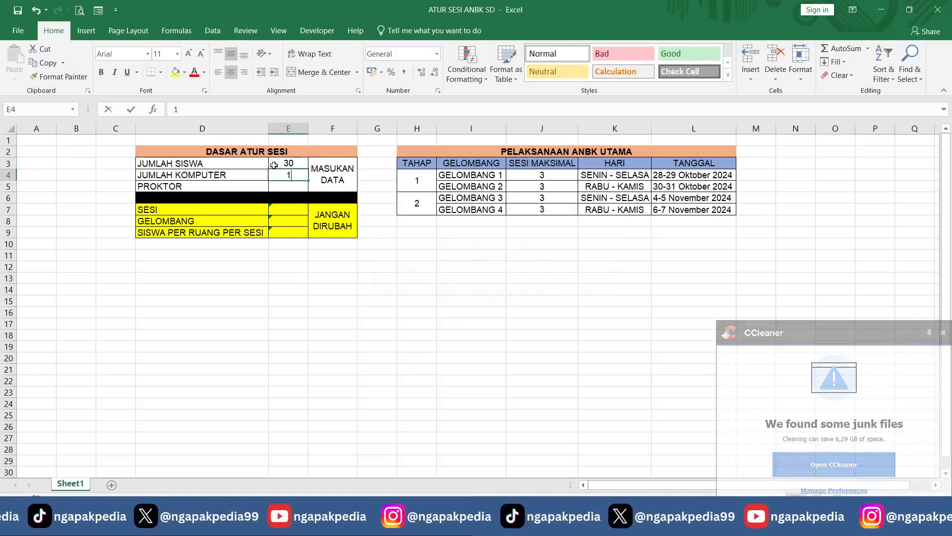
text(10)
key(ctrl+Return)
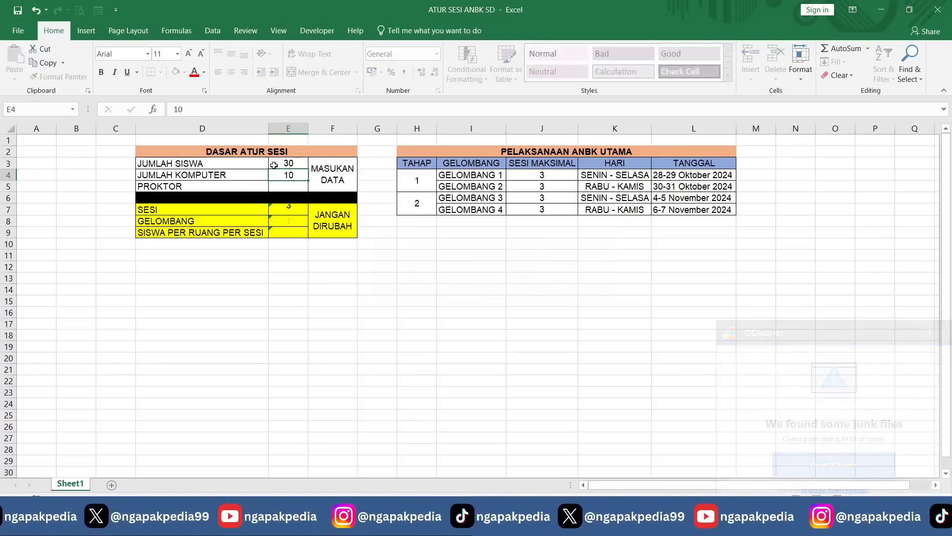
key(Return)
text(1)
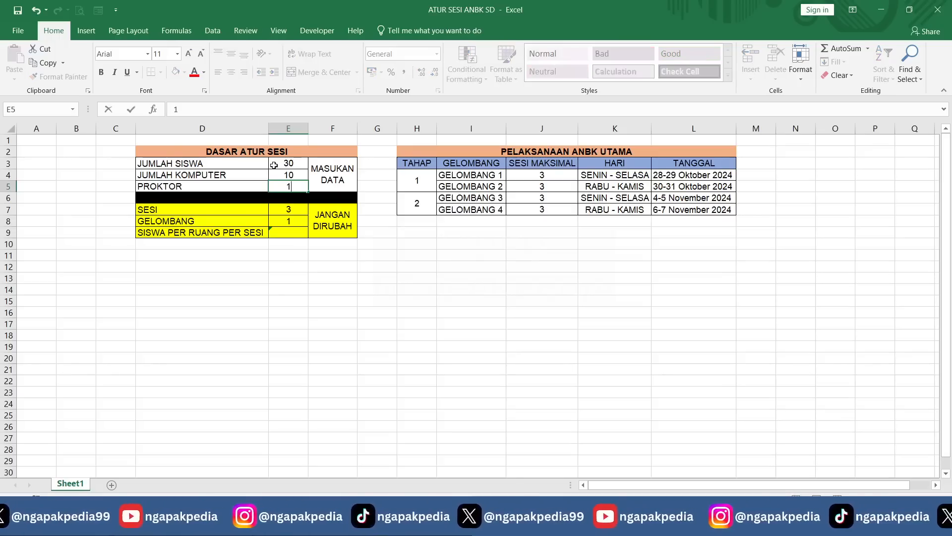
key(Return)
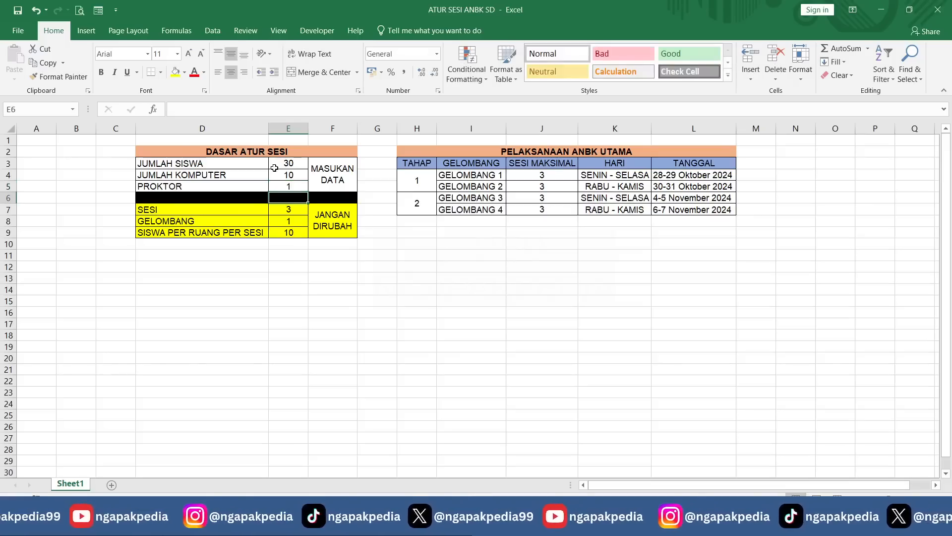
click(288, 221)
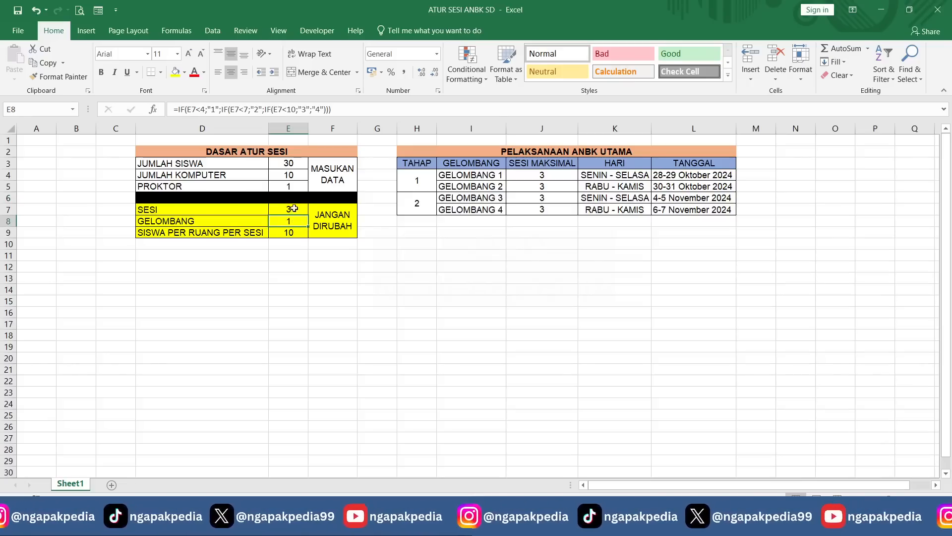
click(295, 207)
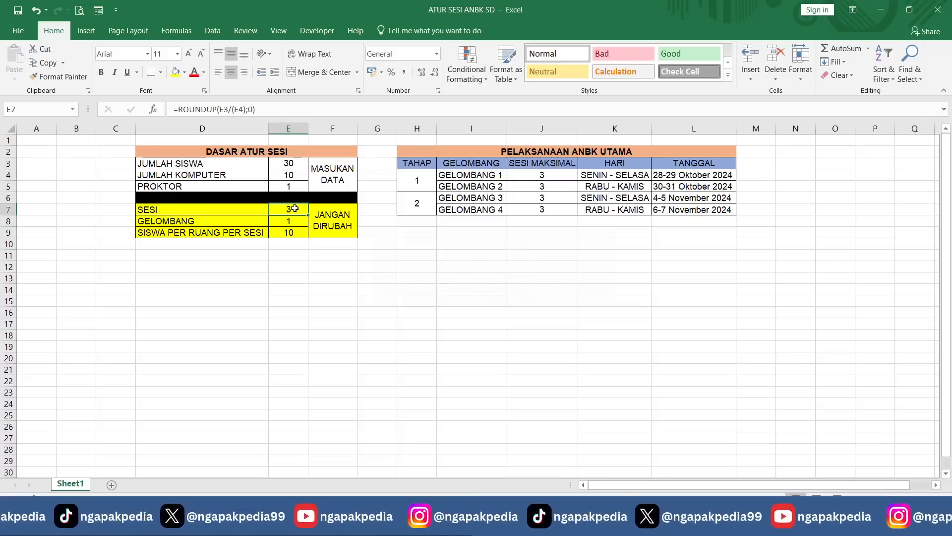
click(292, 231)
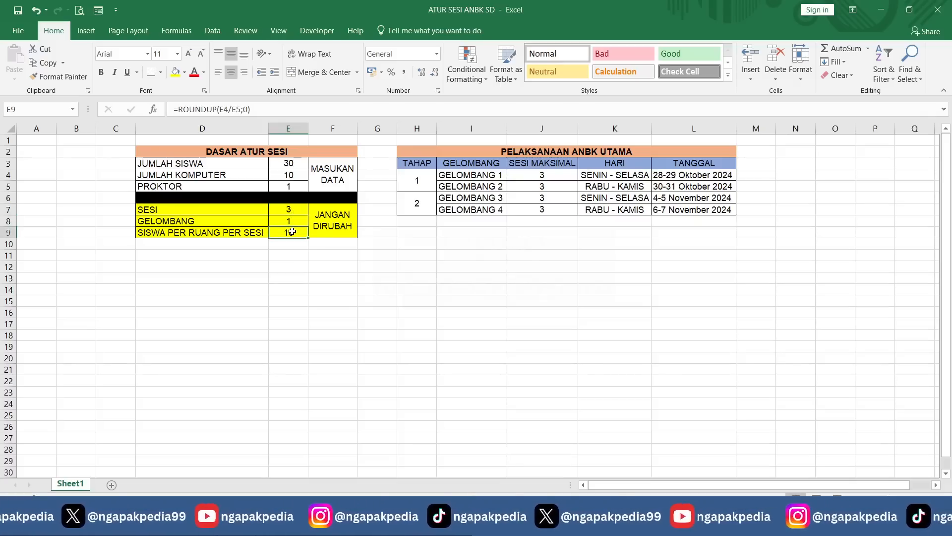
Set JUMLAH SISWA to 25 and JUMLAH KOMPUTER to 7 in the DASAR ATUR SESI table
click(297, 165)
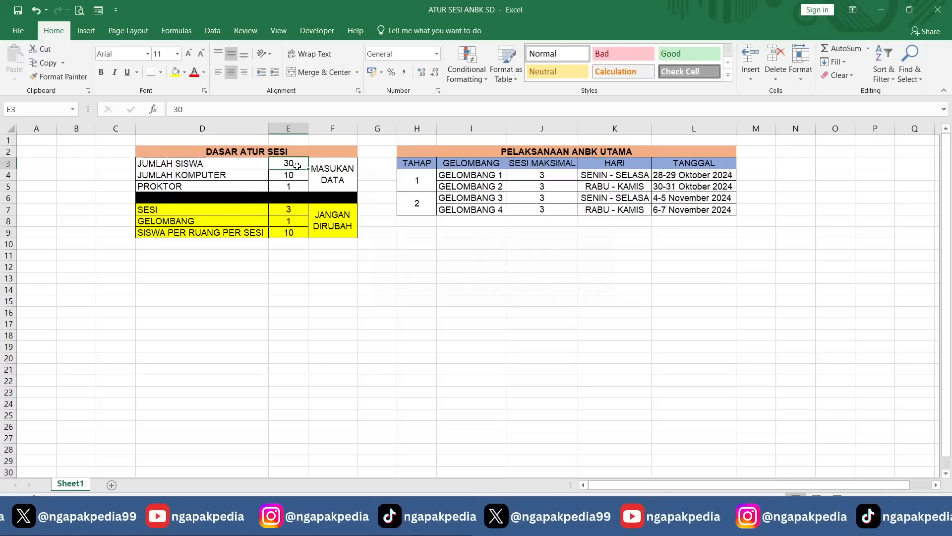
text(25)
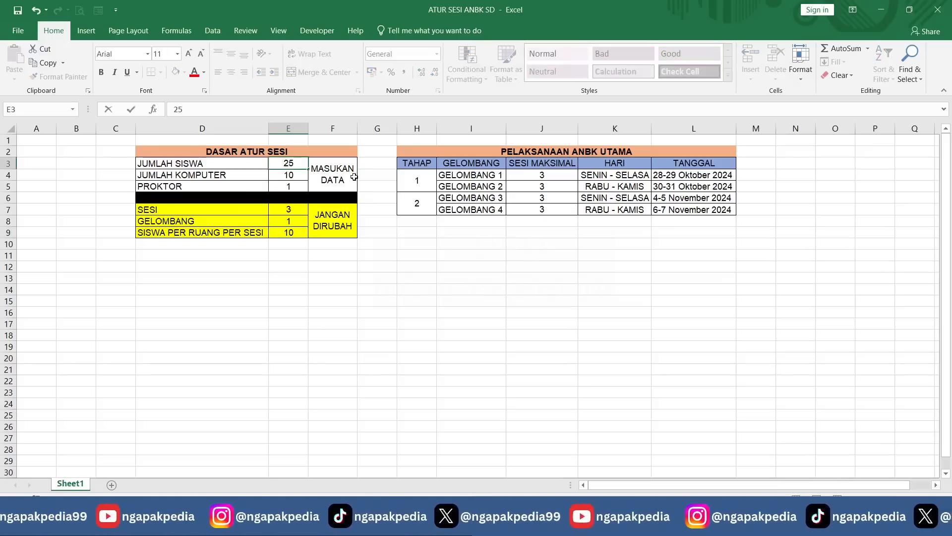
key(Return)
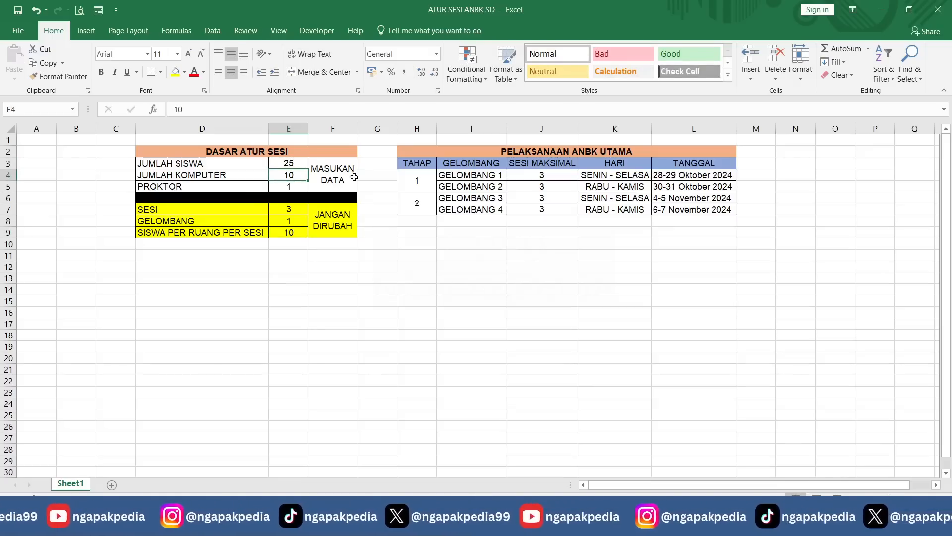
text(7)
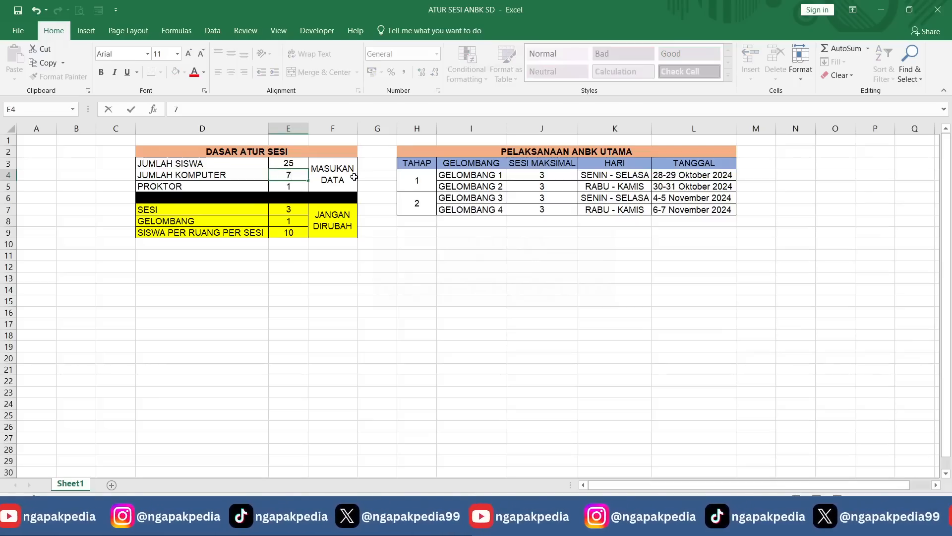
key(Return)
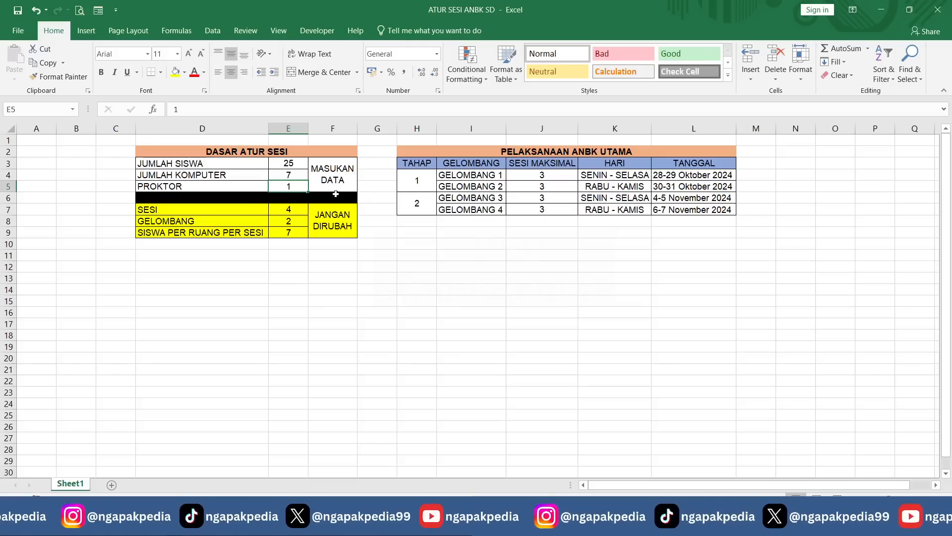
Compare the calculated SESI and GELOMBANG values with the waves and maximum sessions in the PELAKSANAAN ANBK UTAMA table
click(303, 213)
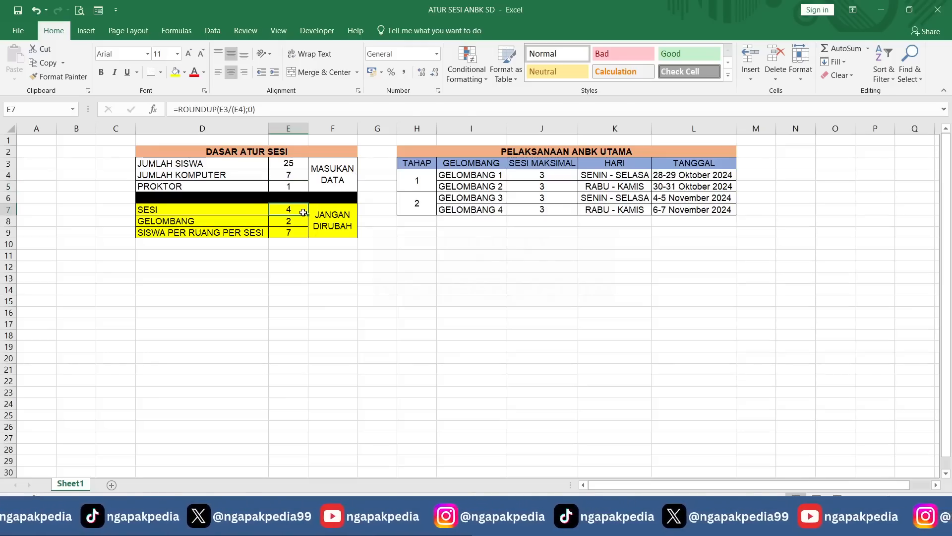
click(293, 221)
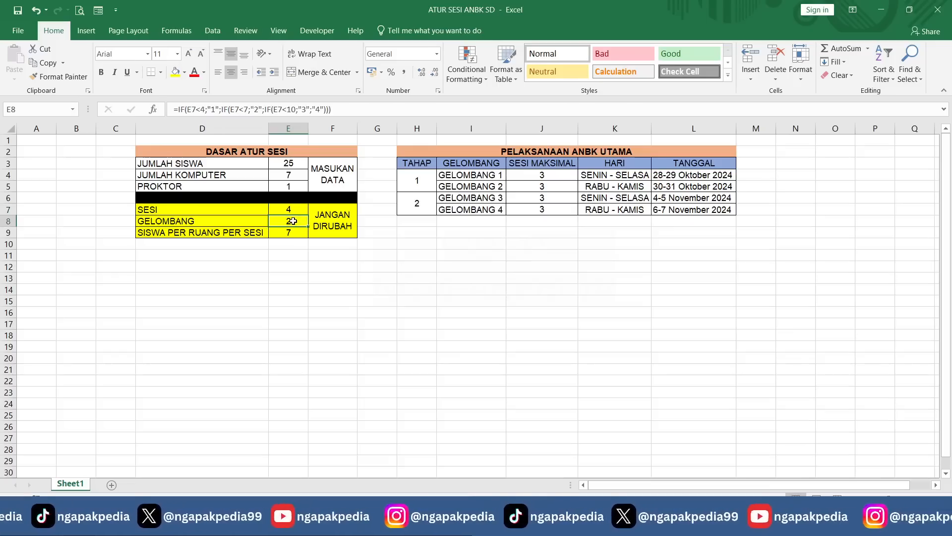
click(494, 177)
click(535, 175)
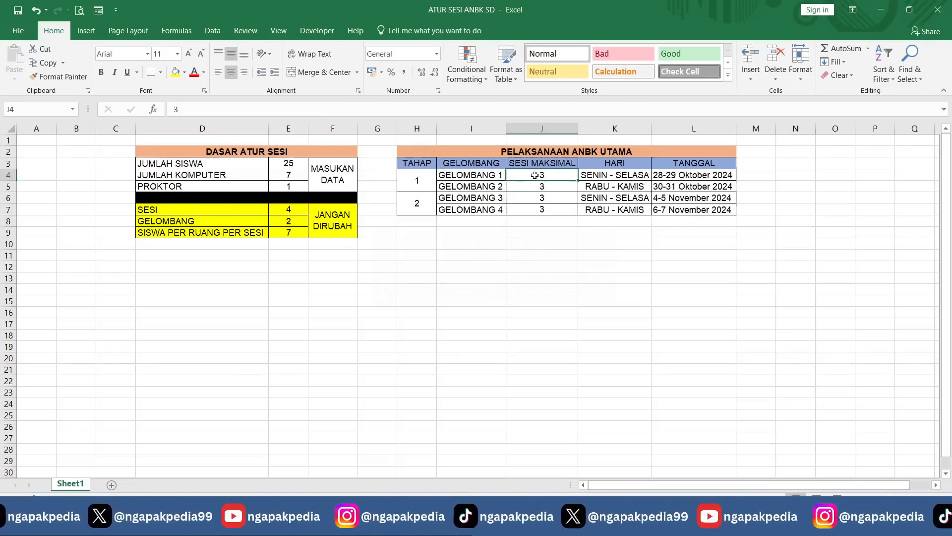
click(302, 211)
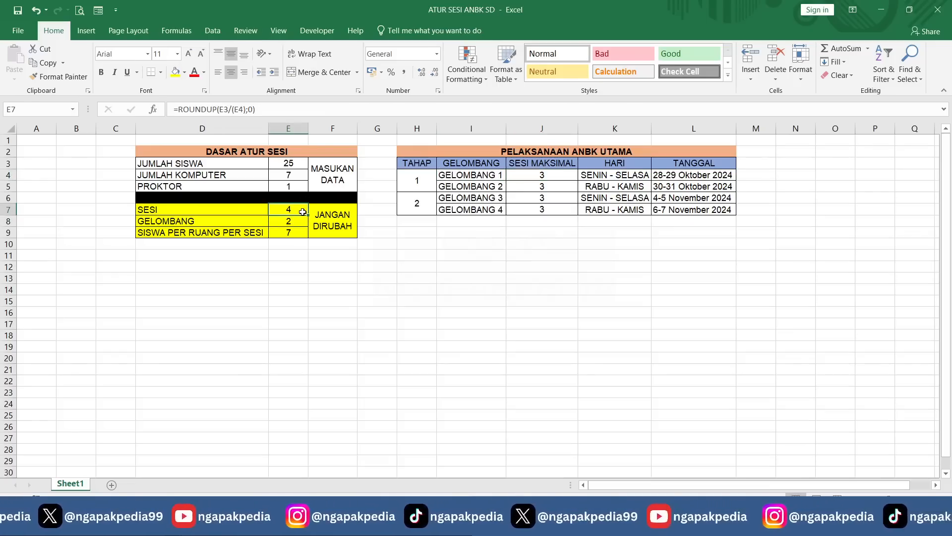
click(296, 220)
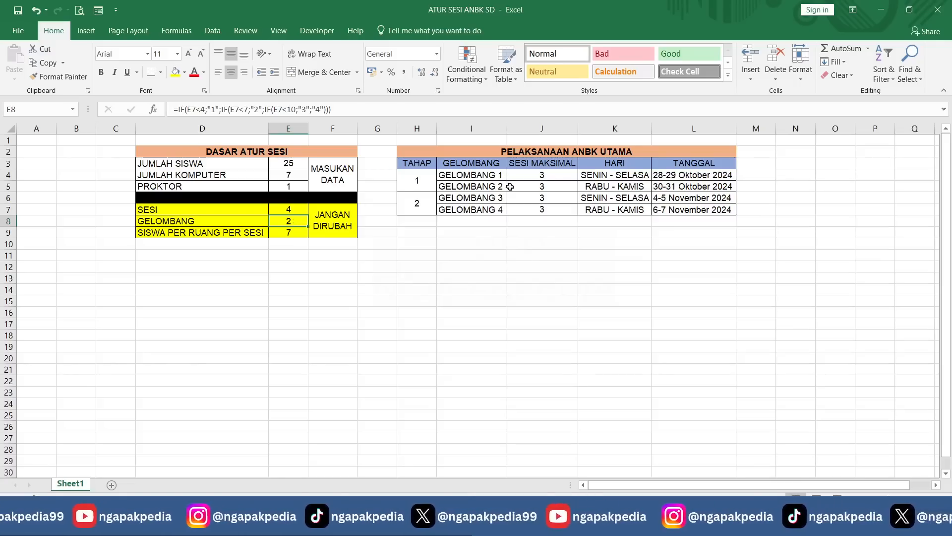
click(496, 177)
click(497, 186)
click(496, 199)
click(496, 207)
click(281, 213)
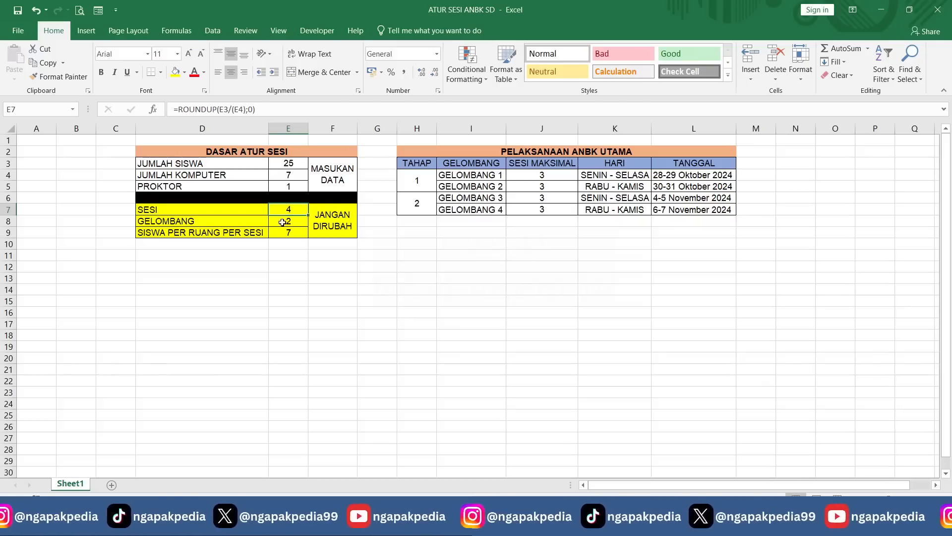
drag(499, 179, 536, 189)
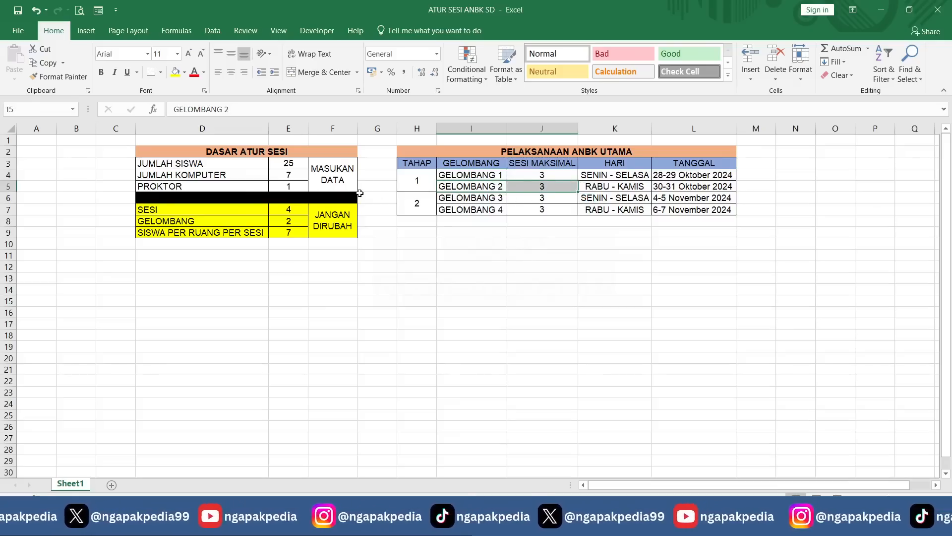
Try 8 and 9 as JUMLAH KOMPUTER, and check the calculated SISWA PER RUANG PER SESI cell
click(294, 164)
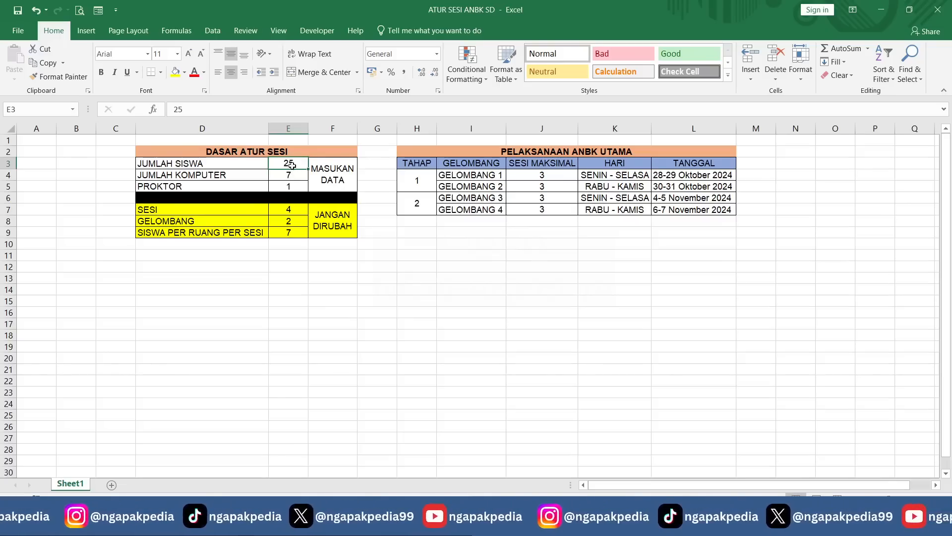
click(293, 175)
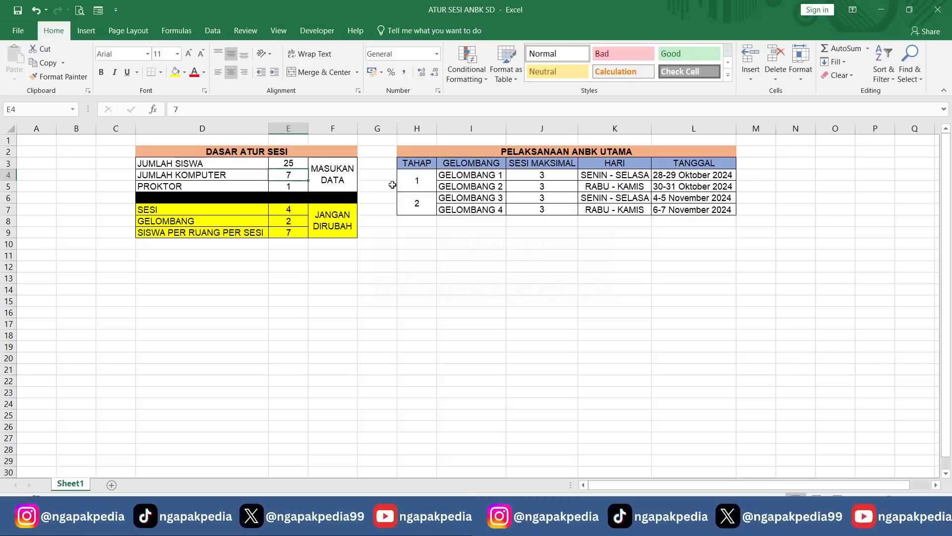
text(8)
key(Return)
key(Up)
text(9)
key(Return)
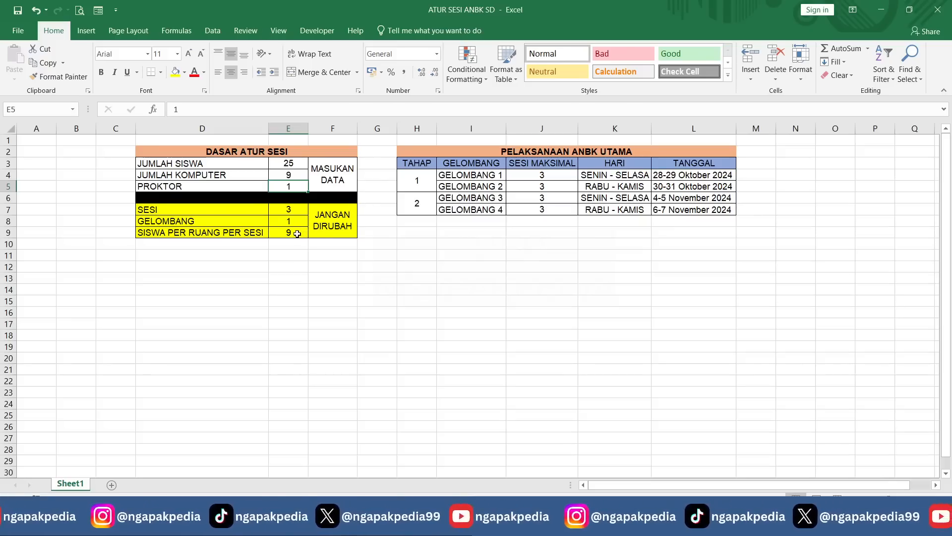
click(297, 234)
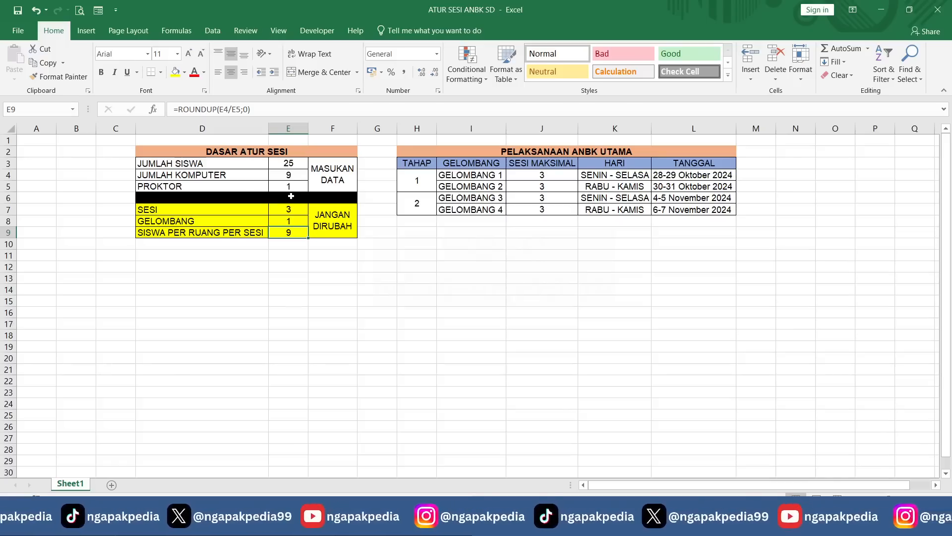
Set JUMLAH SISWA to 15 and JUMLAH KOMPUTER to 5 in the DASAR ATUR SESI table
click(292, 165)
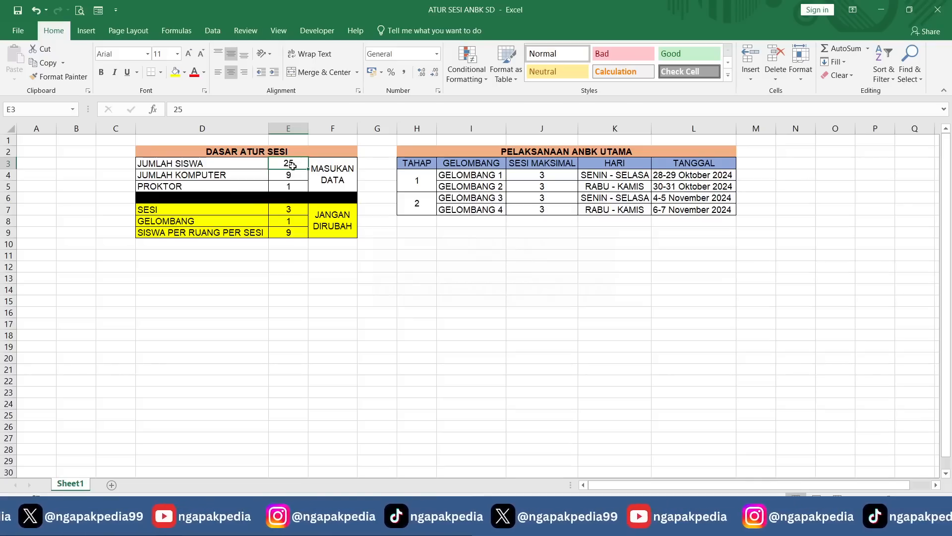
text(15)
key(Return)
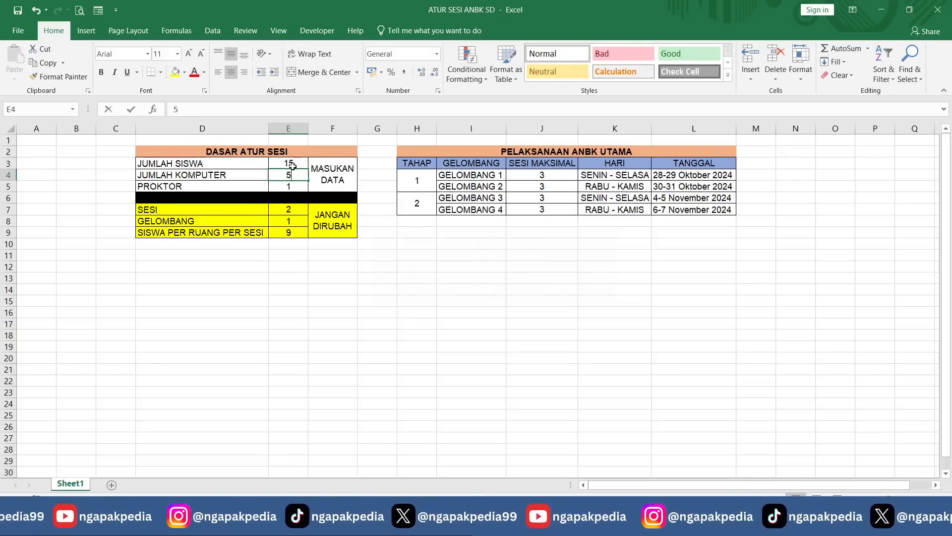
text(5)
key(Return)
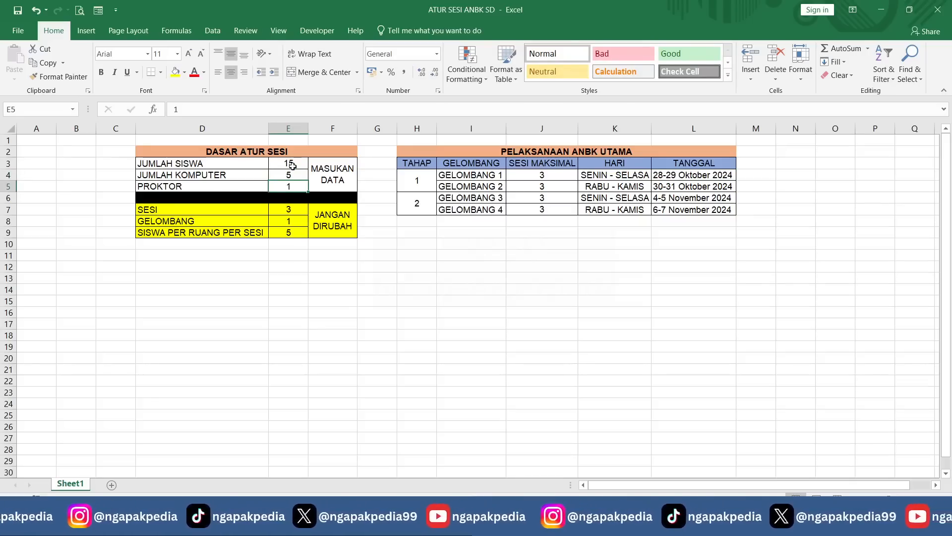
Check JUMLAH KOMPUTER against the calculated SESI, GELOMBANG and SISWA PER RUANG PER SESI cells
click(294, 175)
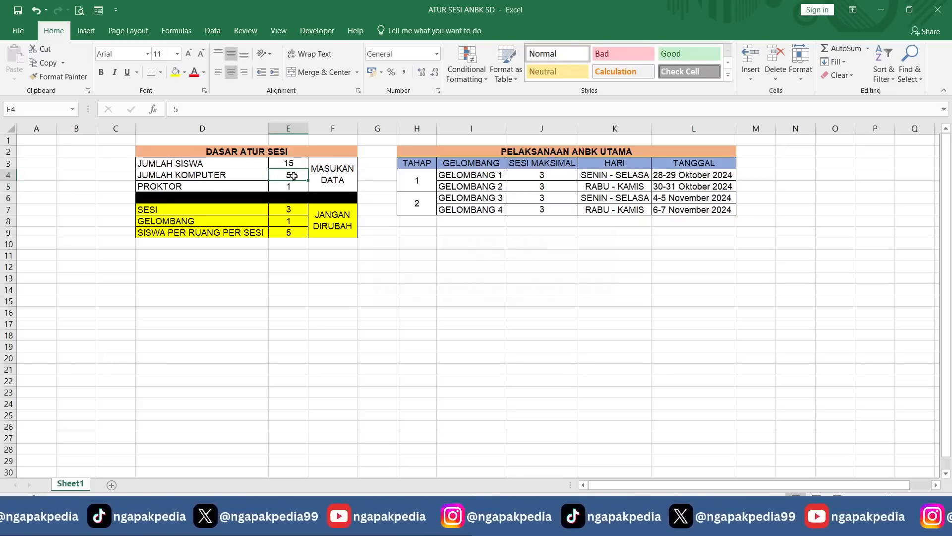
key(Up)
click(296, 174)
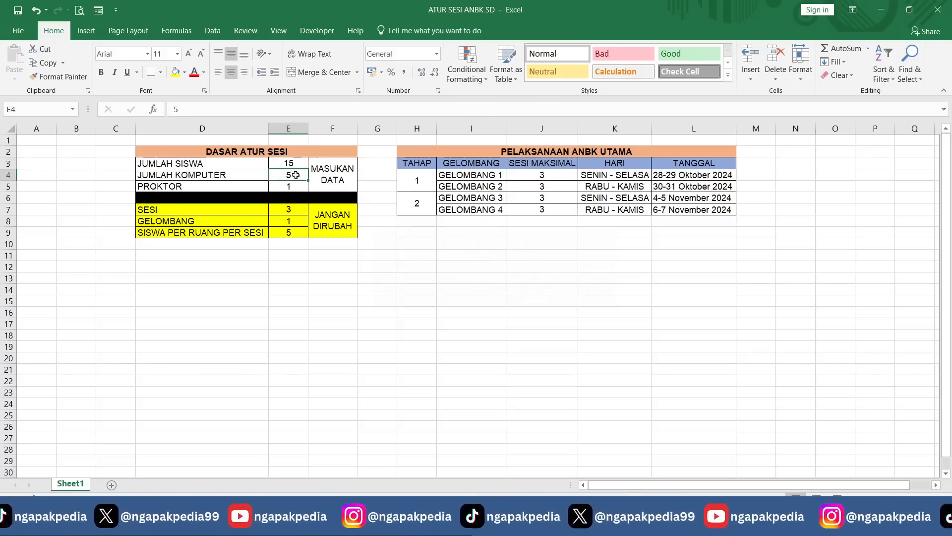
click(296, 208)
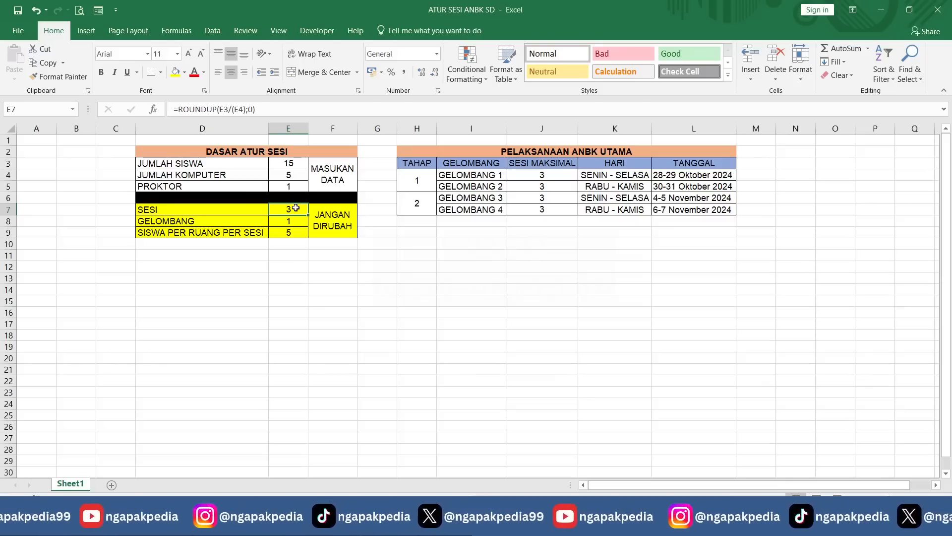
click(296, 219)
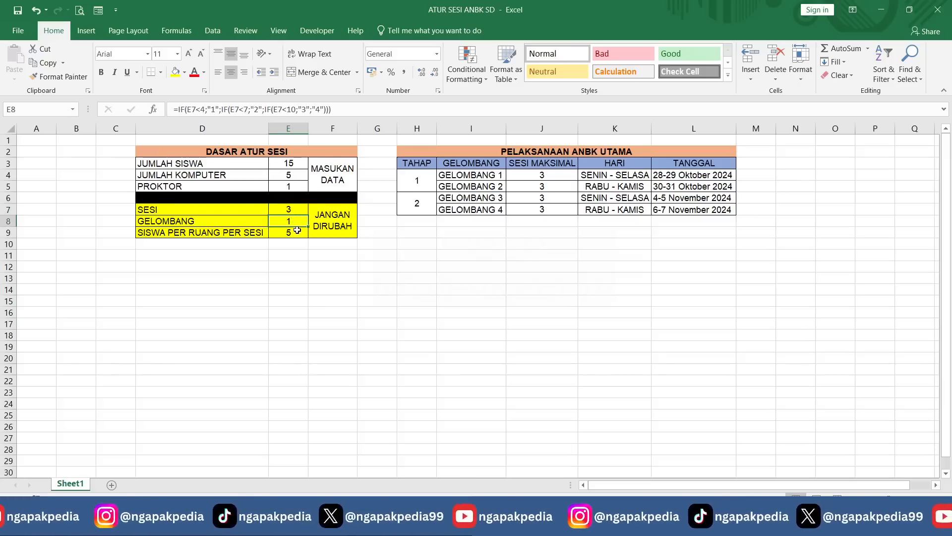
click(297, 230)
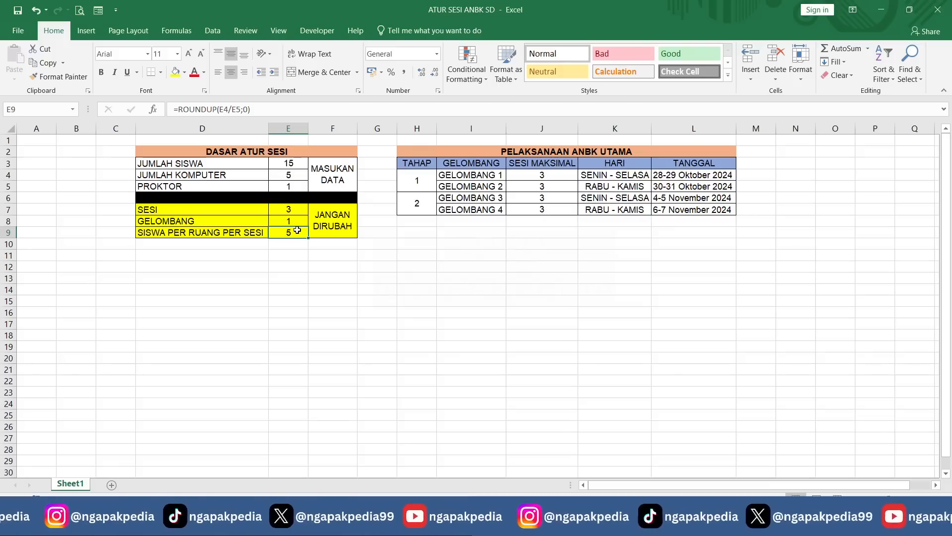
drag(292, 210, 290, 231)
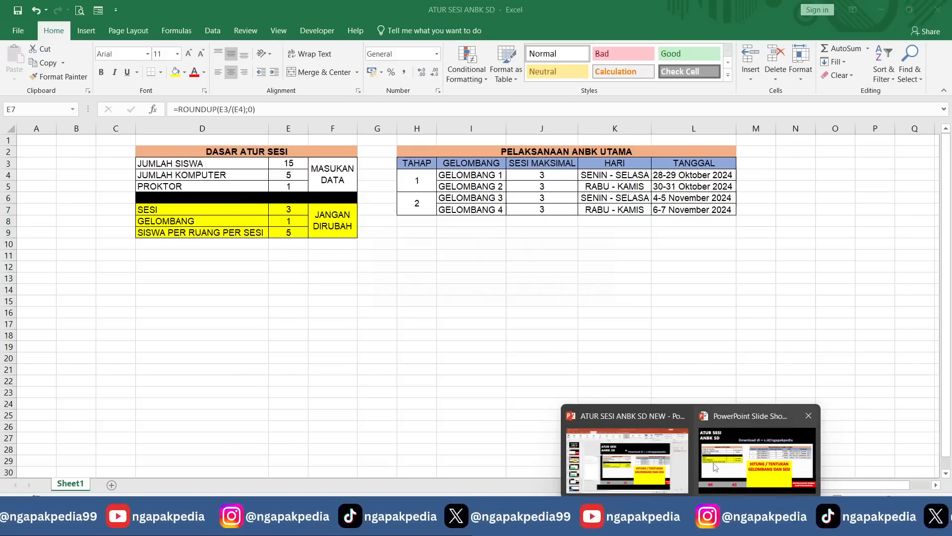
Switch to the PowerPoint slide show and advance to the slide "MASUKAN DATA GELOMBANG DAN SESI DI WEB ANBK"
click(714, 465)
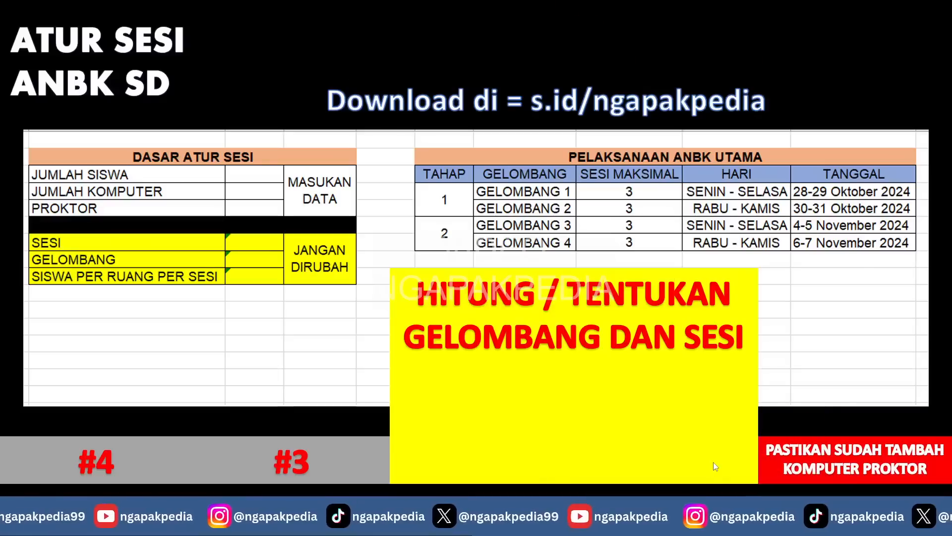
click(849, 442)
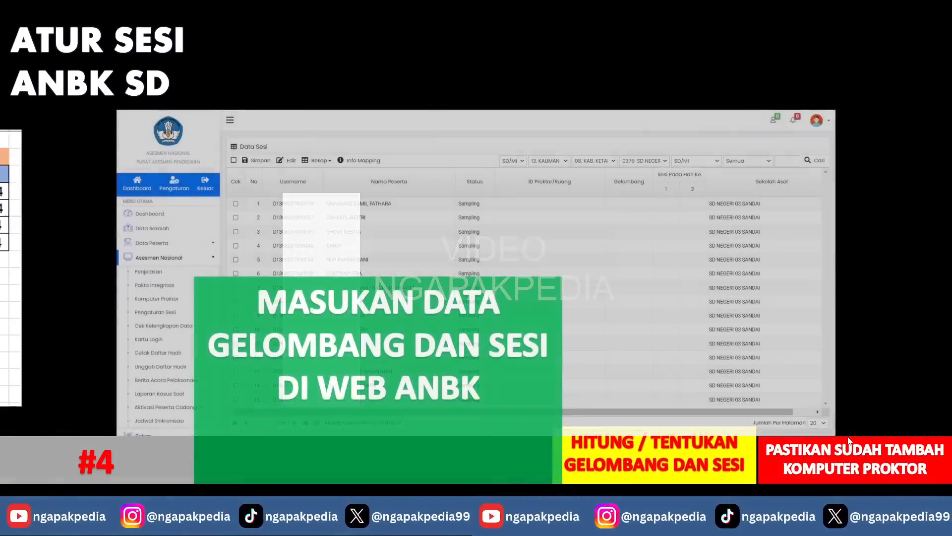